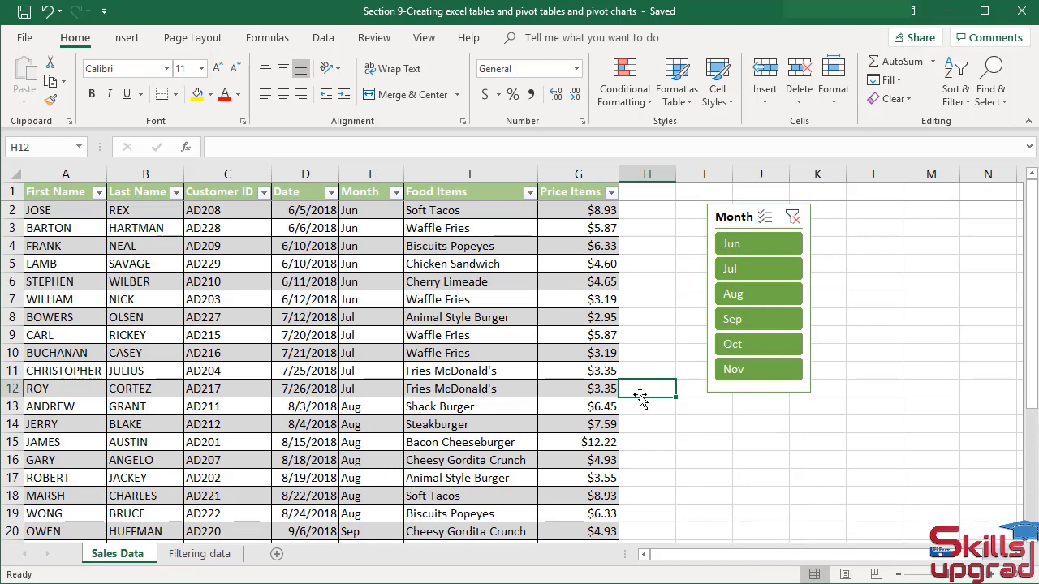
Create a PivotTable from Table1 on the Sales Data sheet, placing it in a new worksheet.
left_click(357, 353)
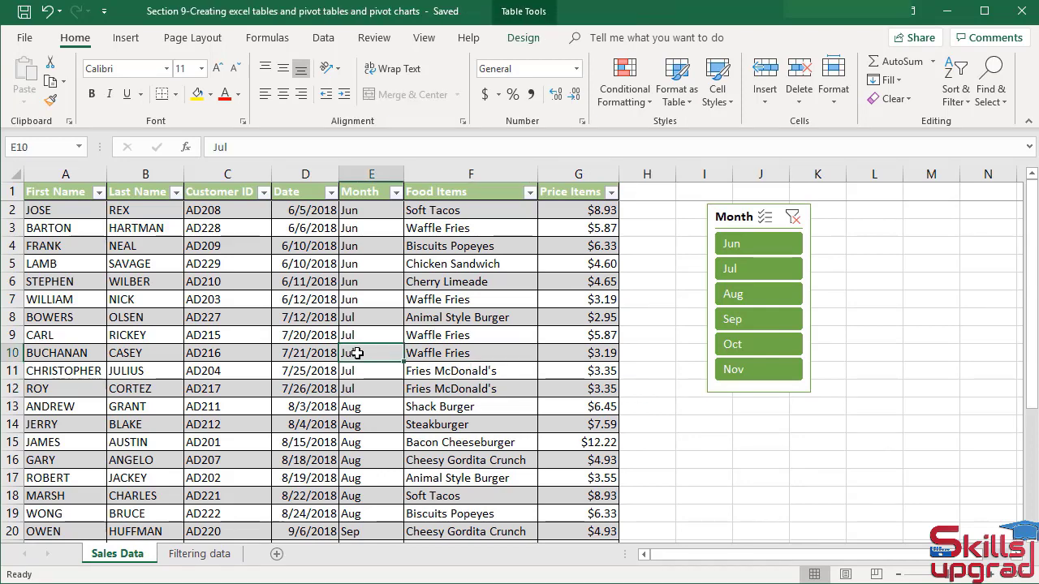
left_click(120, 39)
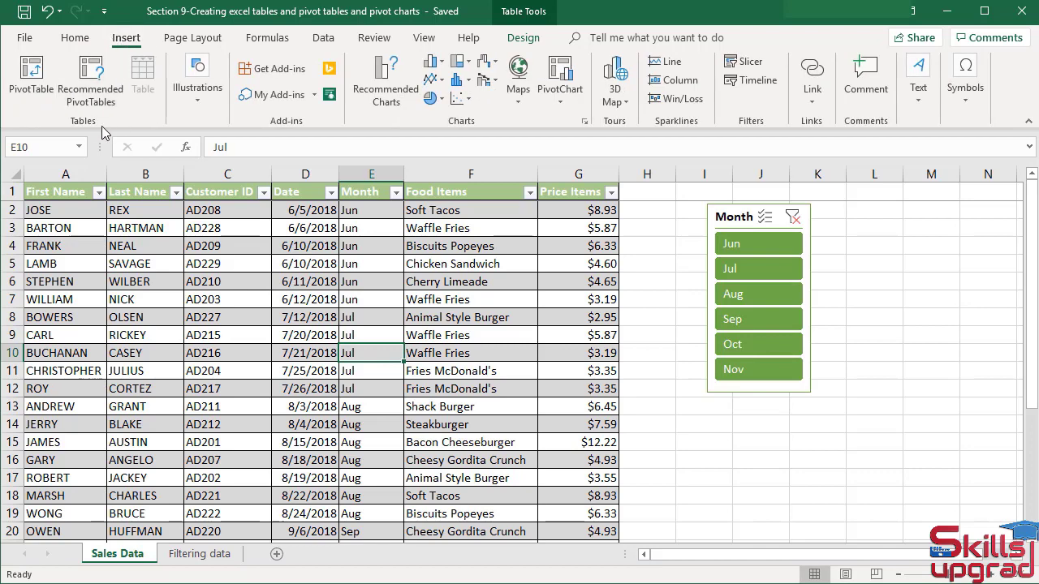
left_click(31, 77)
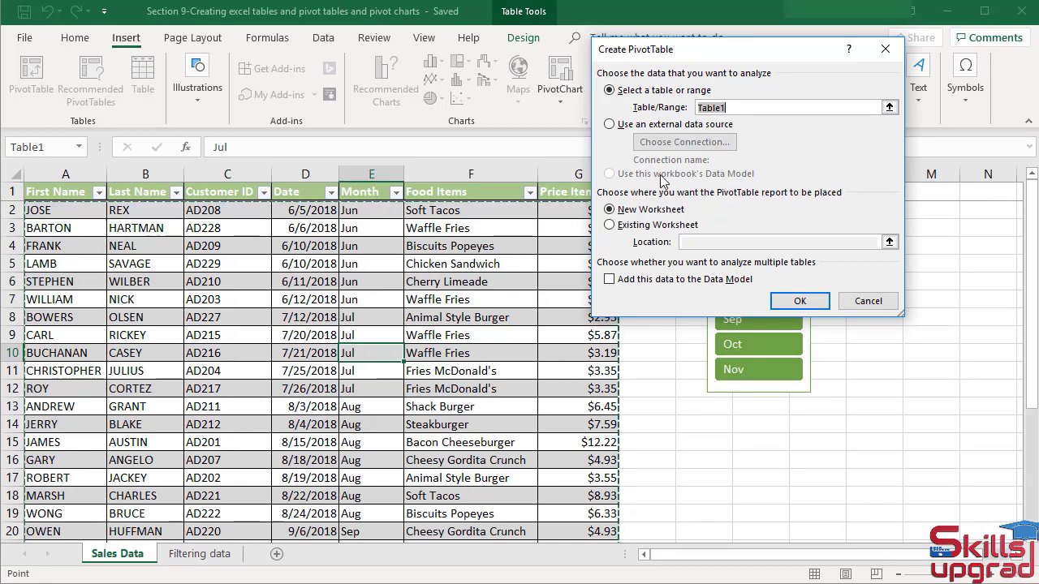
left_click(791, 298)
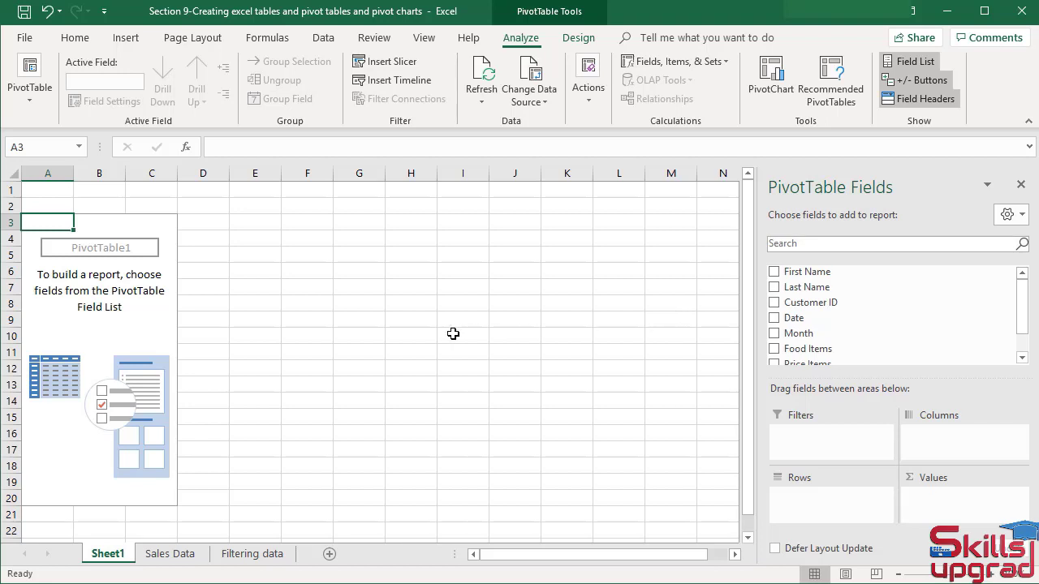
Add the Date, Month, Food Items and Price Items fields to the pivot table and remove the Months grouping field.
left_click(331, 321)
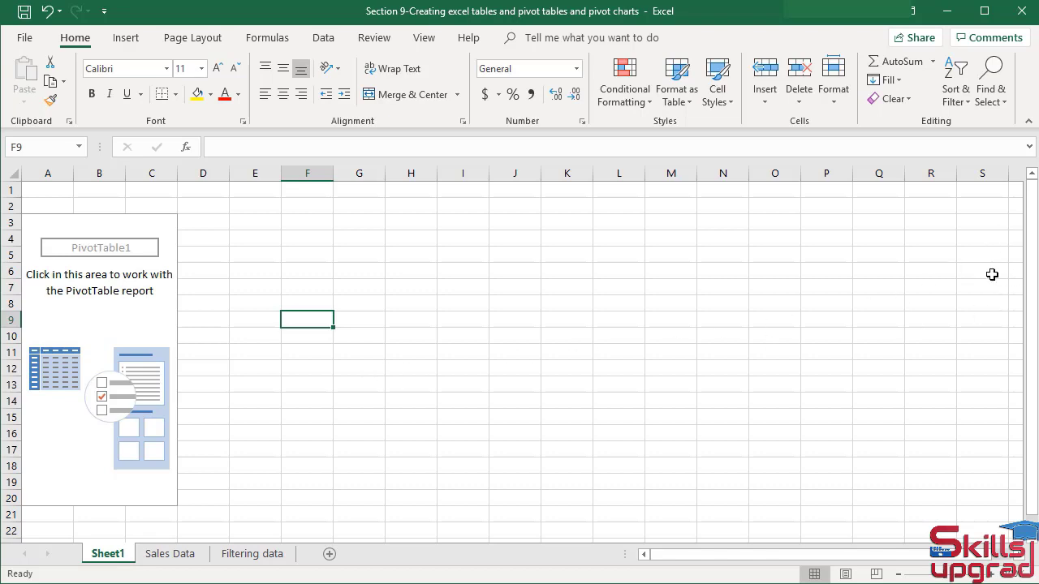
left_click(121, 315)
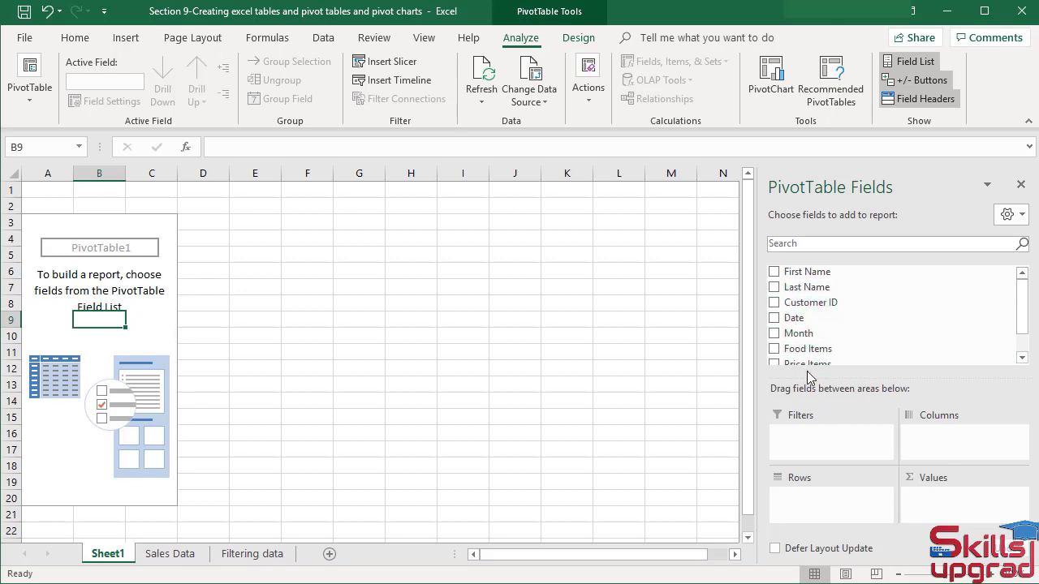
scroll(905, 334, "down", 1)
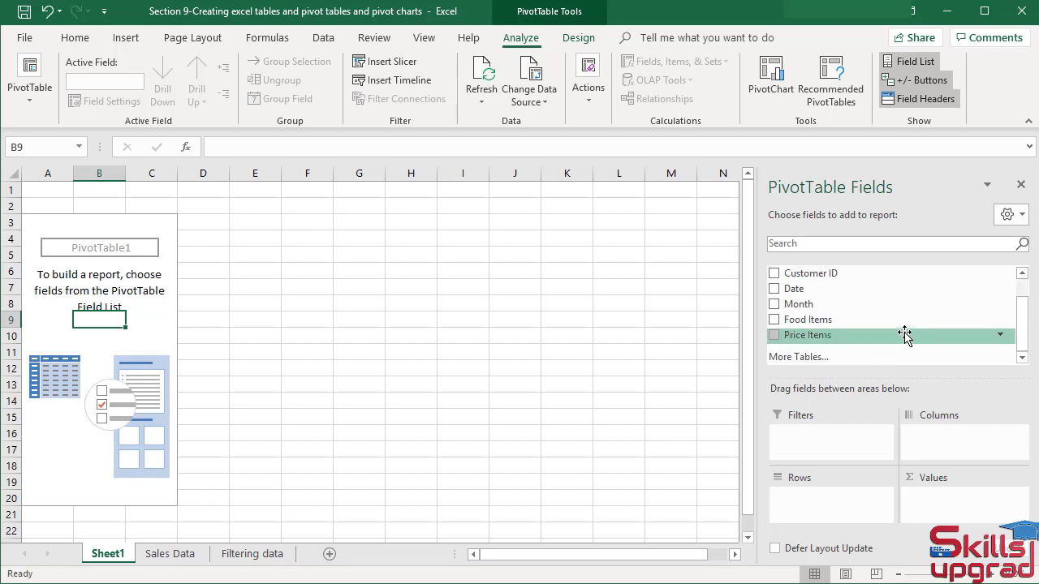
left_click(775, 290)
left_click(774, 304)
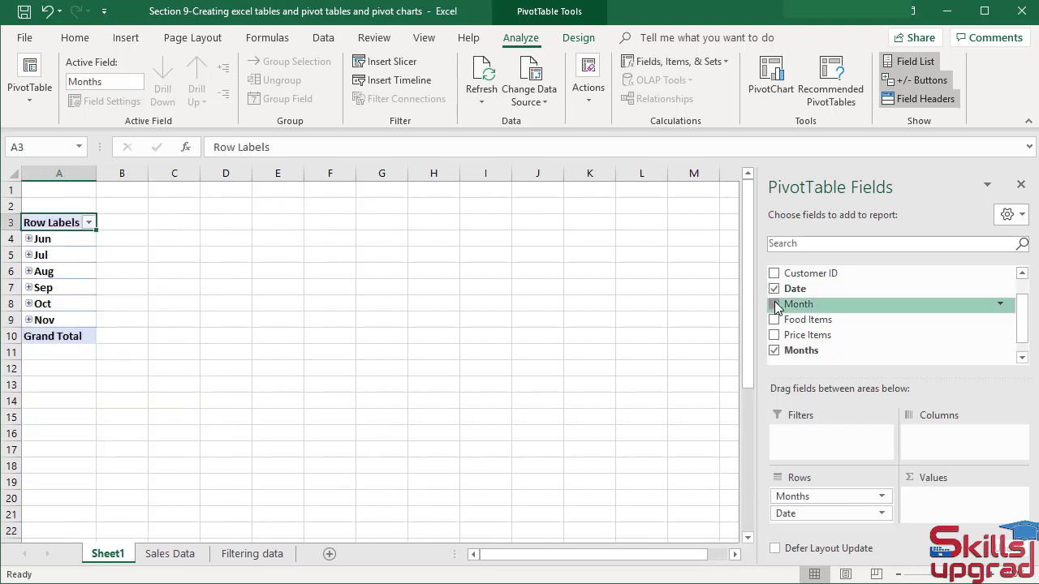
left_click(775, 320)
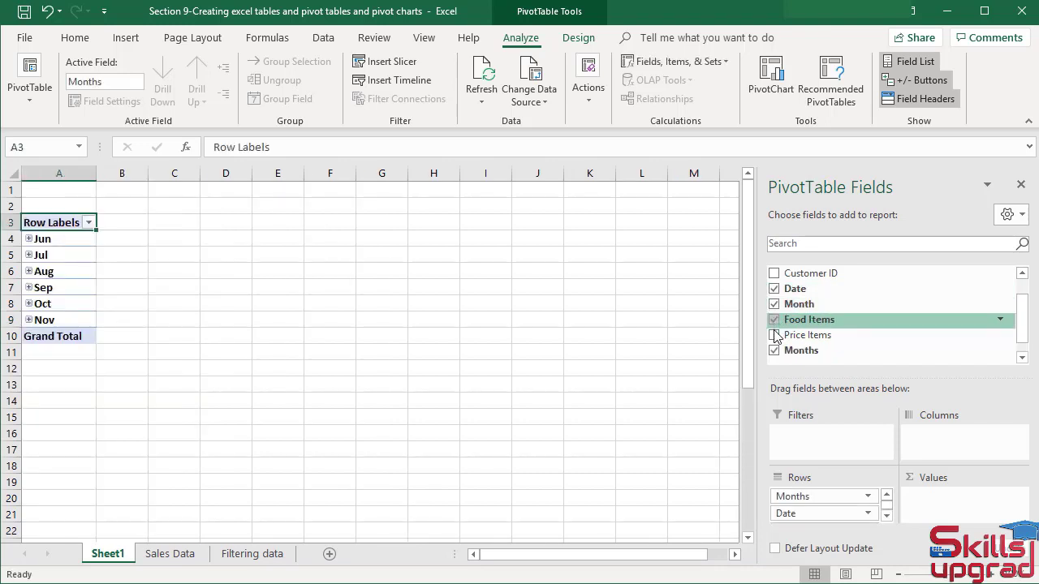
left_click(774, 335)
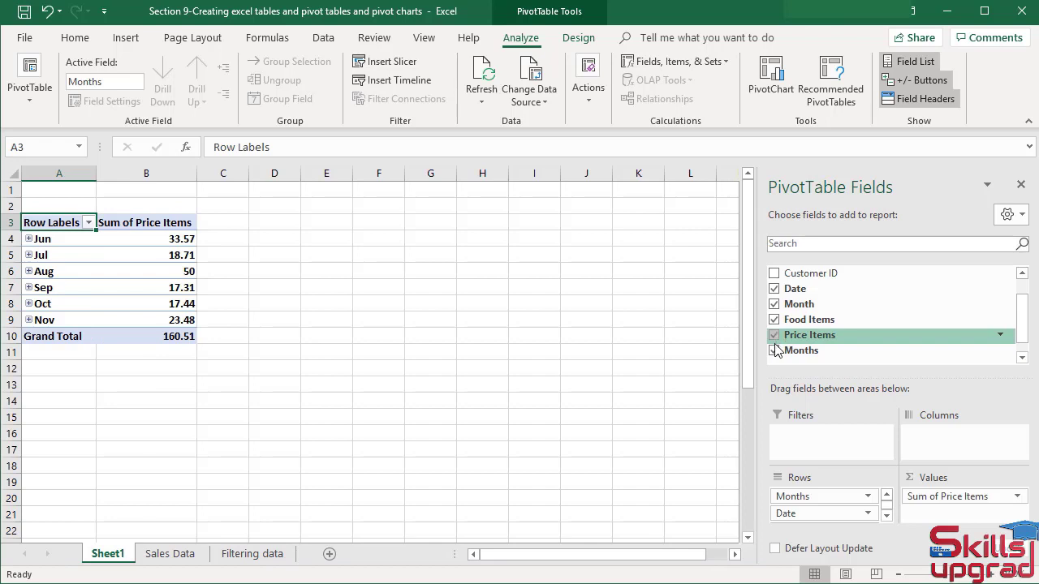
left_click(774, 351)
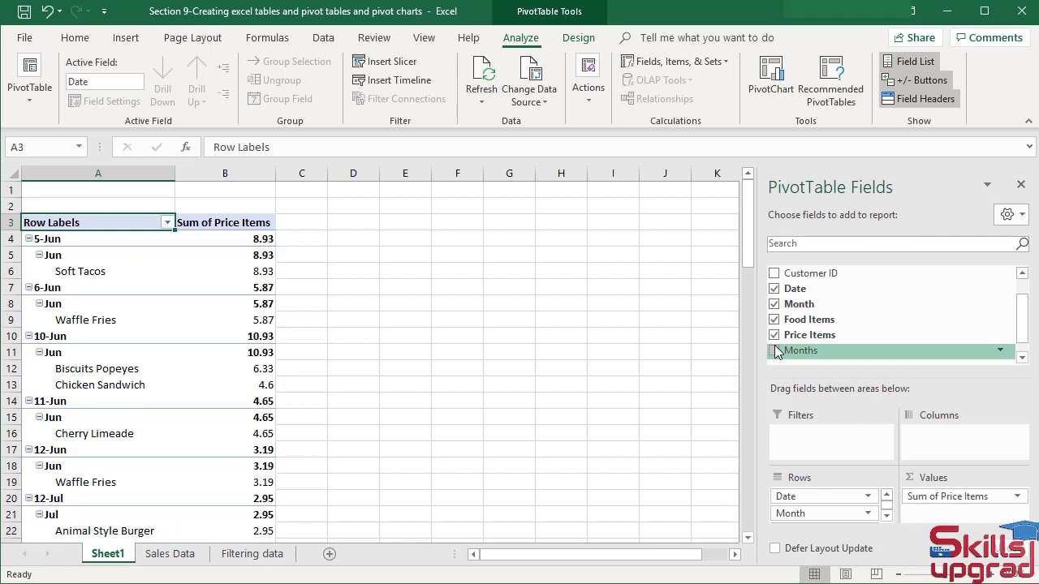
left_click_drag(778, 350, 804, 511)
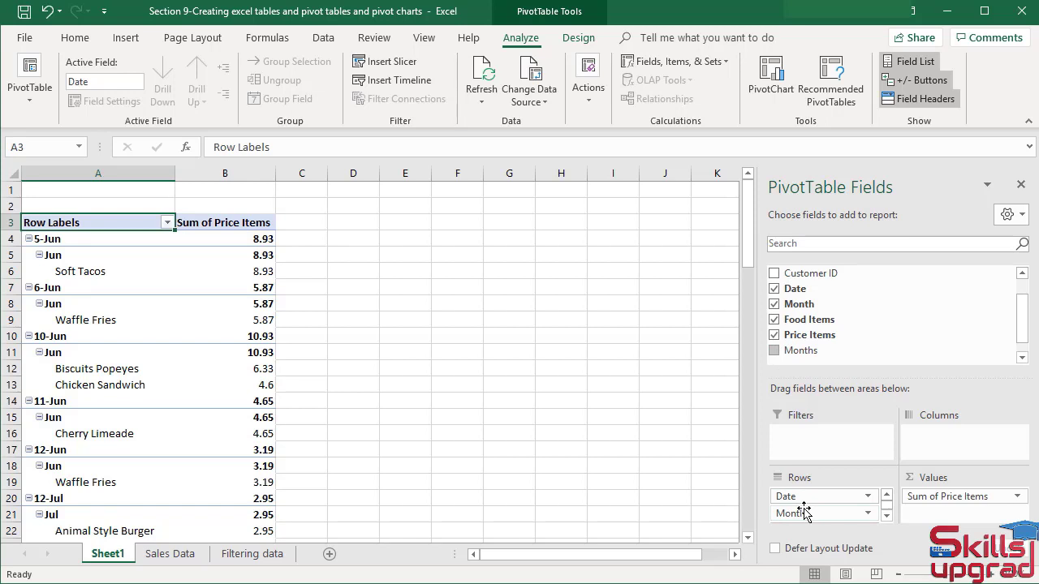
left_click_drag(804, 512, 953, 507)
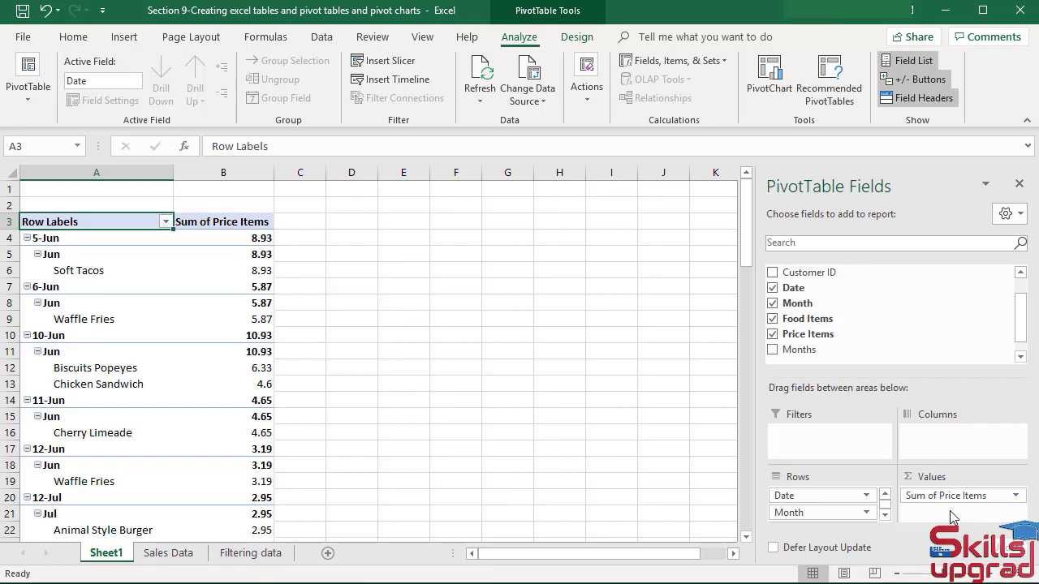
Examine the calculation types available for summarizing the Sum of Price Items field, keeping Sum selected.
left_click(1019, 498)
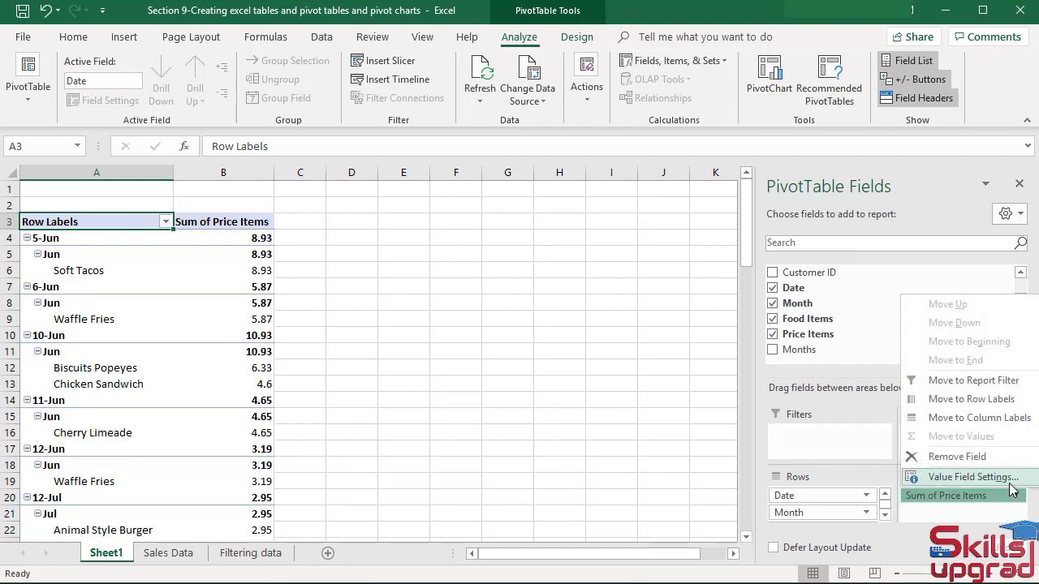
left_click(974, 478)
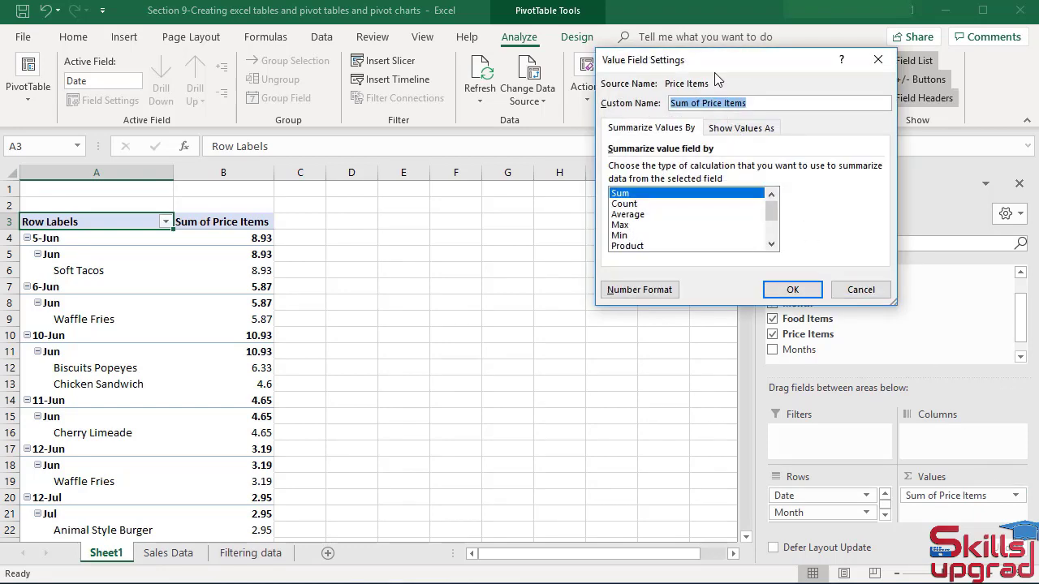
left_click_drag(711, 72, 570, 124)
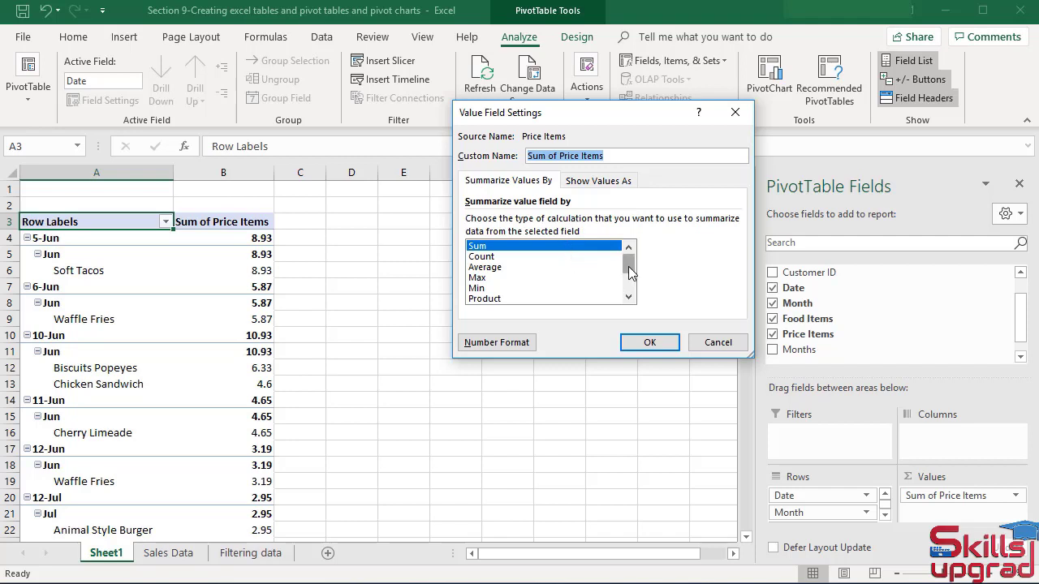
left_click_drag(630, 270, 638, 300)
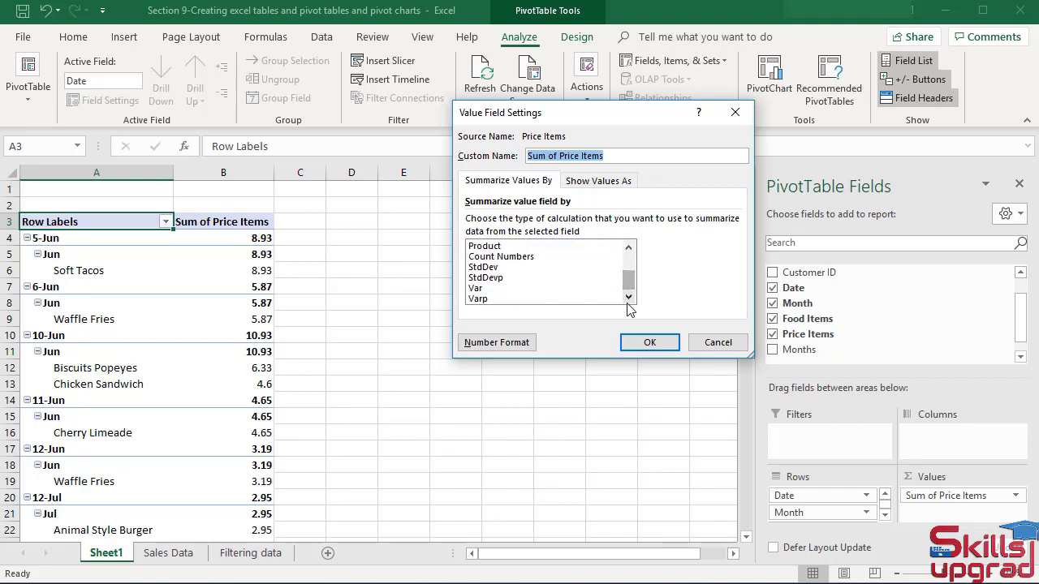
left_click(643, 342)
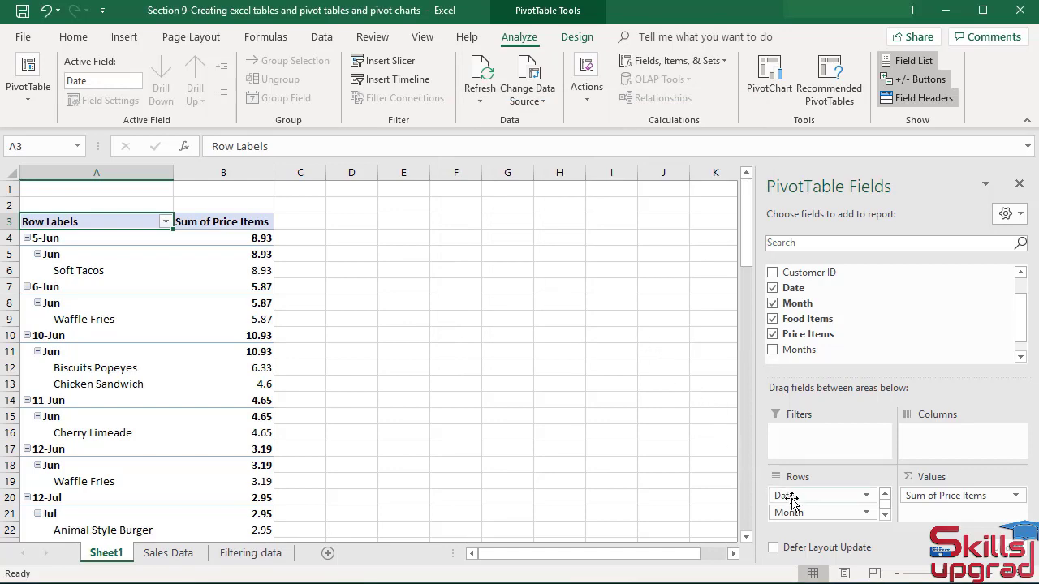
Rearrange the pivot table with Date as columns and Month as report filter, and filter the report to Jun.
left_click_drag(785, 495, 934, 438)
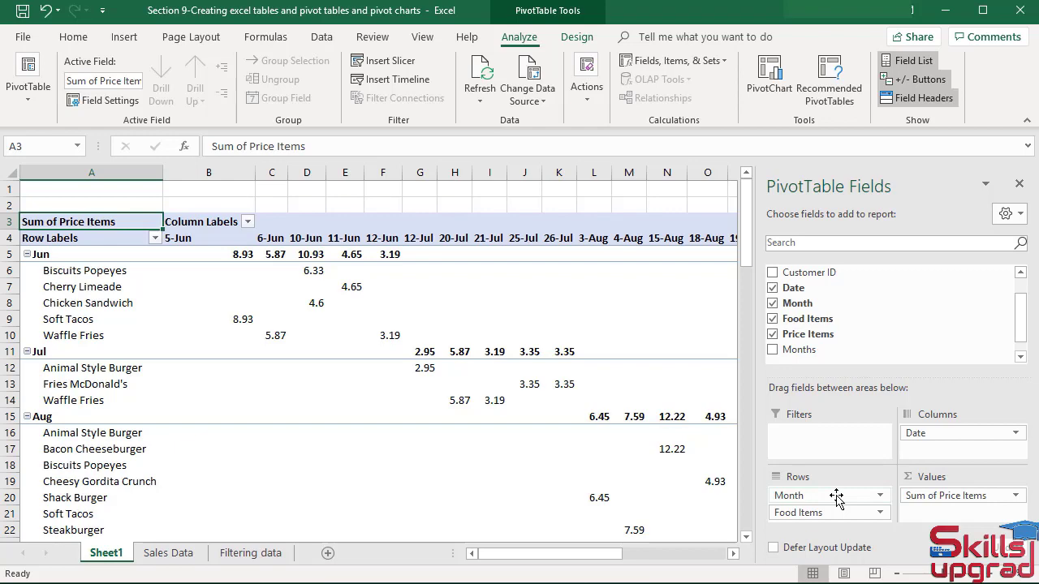
left_click_drag(836, 497, 828, 439)
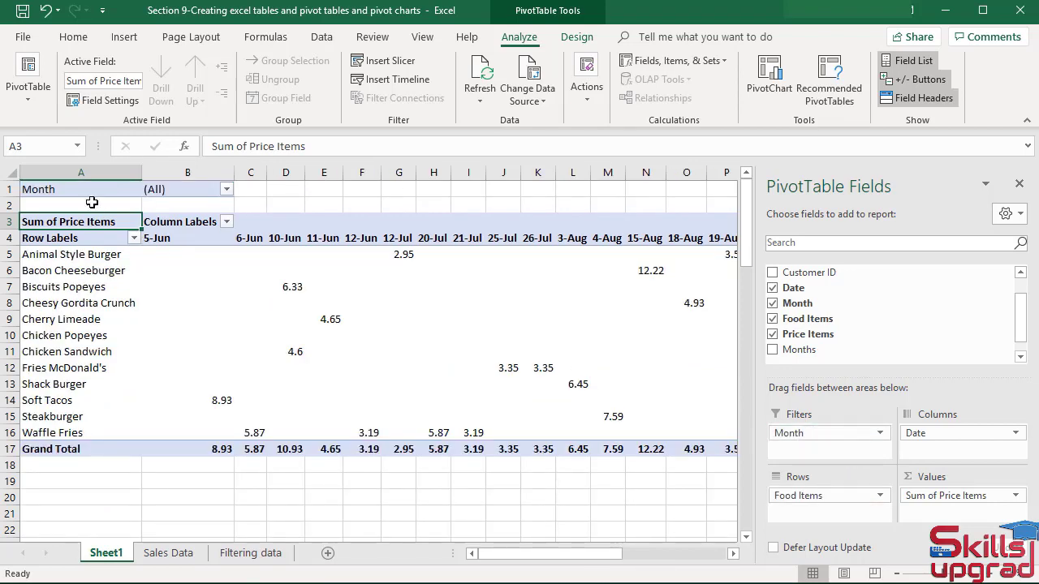
left_click(227, 192)
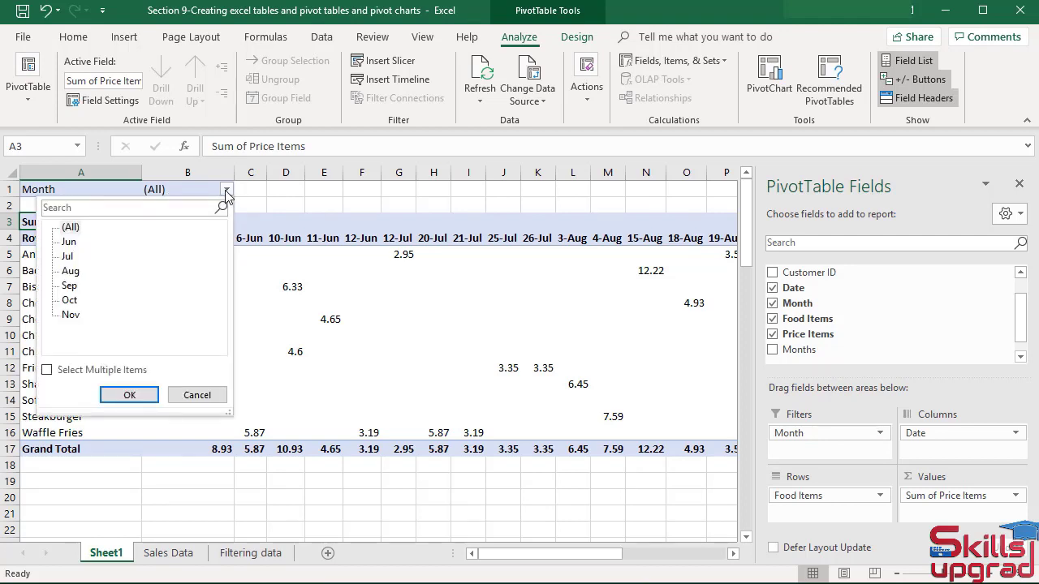
left_click(68, 243)
left_click(131, 393)
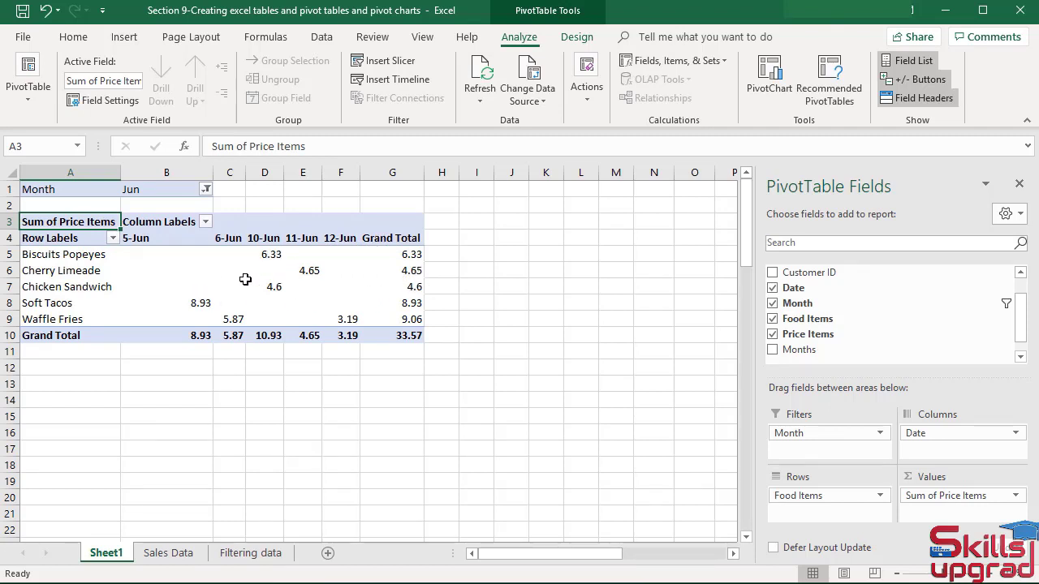
Format the Sum of Price Items values as Currency with the $ symbol and 2 decimal places.
mouse_move(407, 291)
left_click(1019, 497)
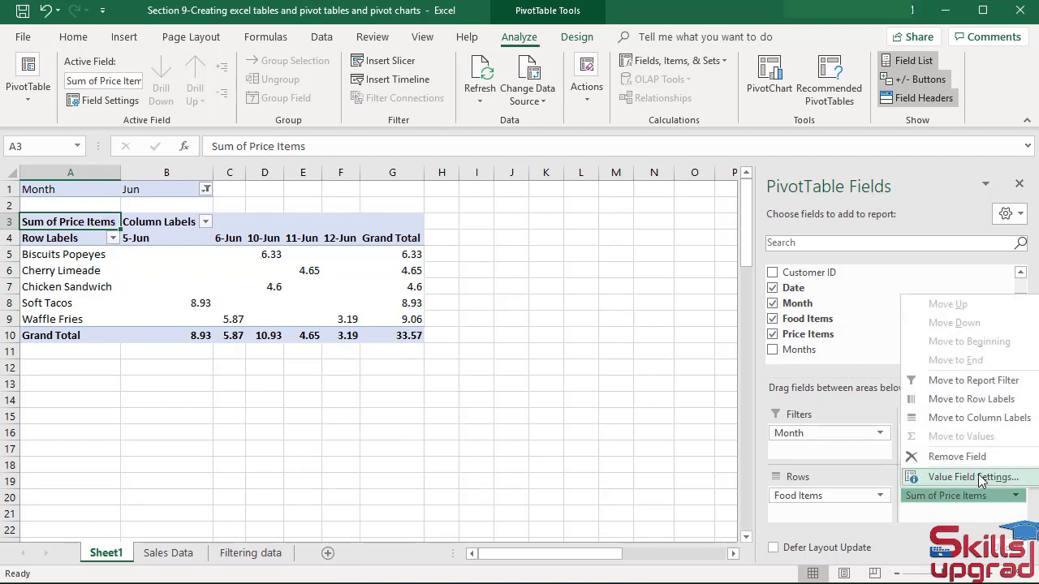
left_click(975, 477)
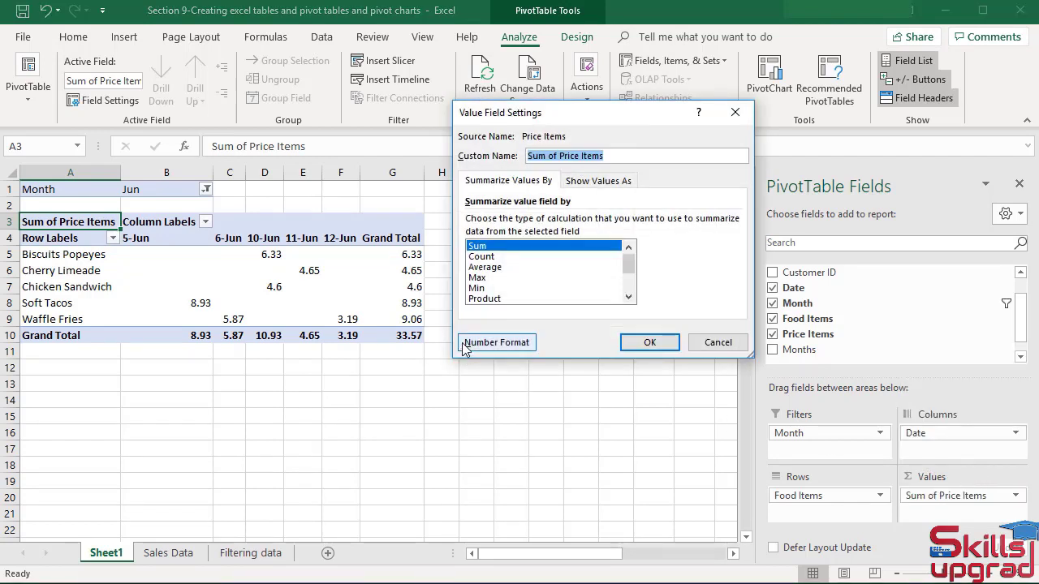
left_click(490, 345)
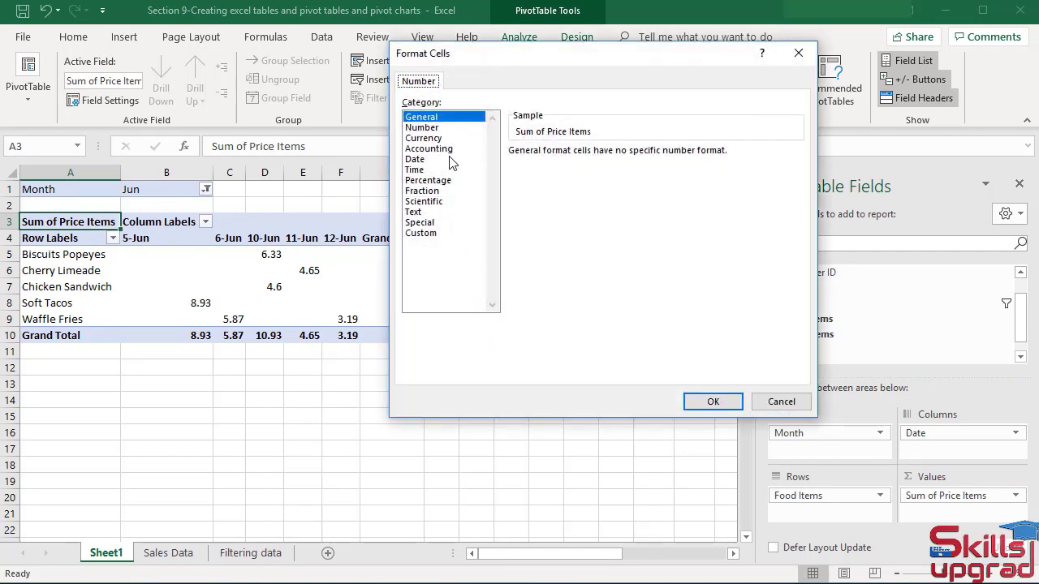
left_click(424, 138)
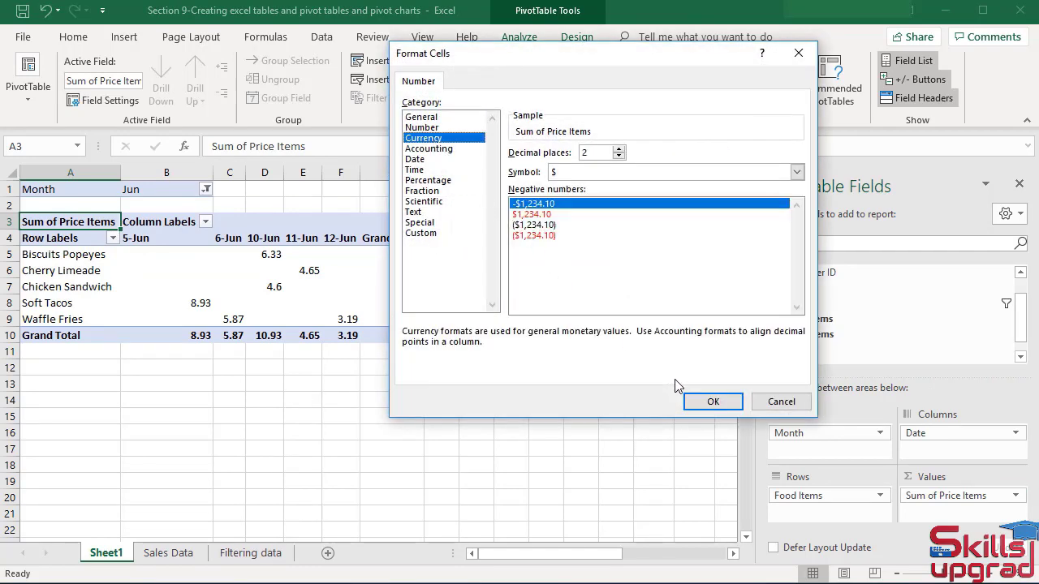
left_click(713, 401)
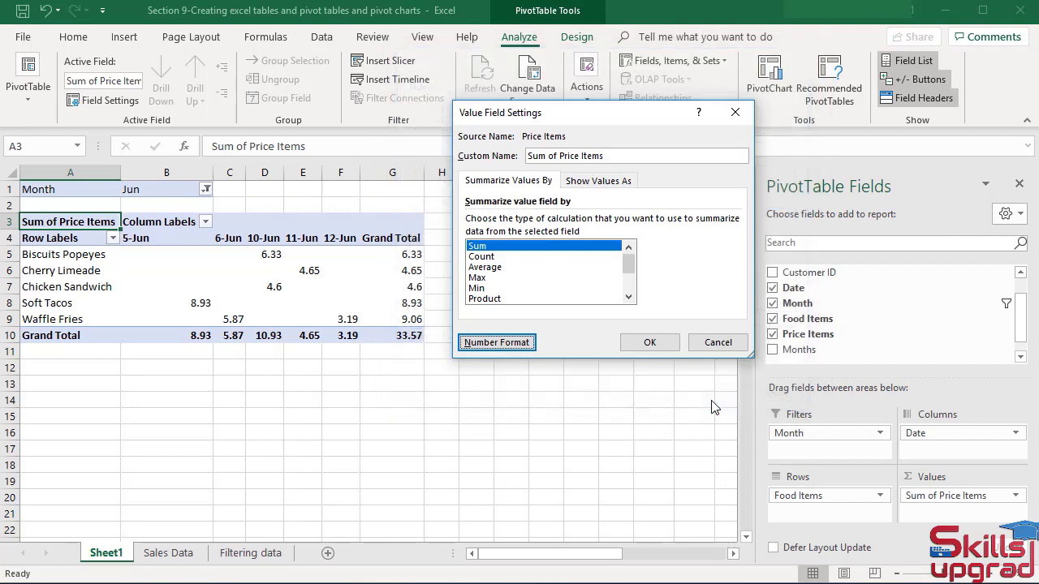
left_click(649, 341)
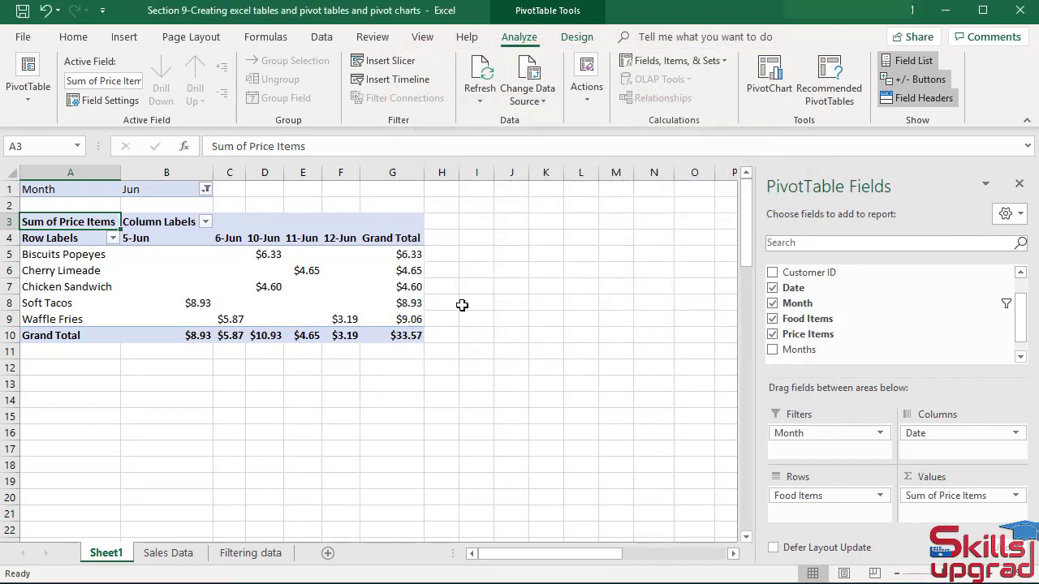